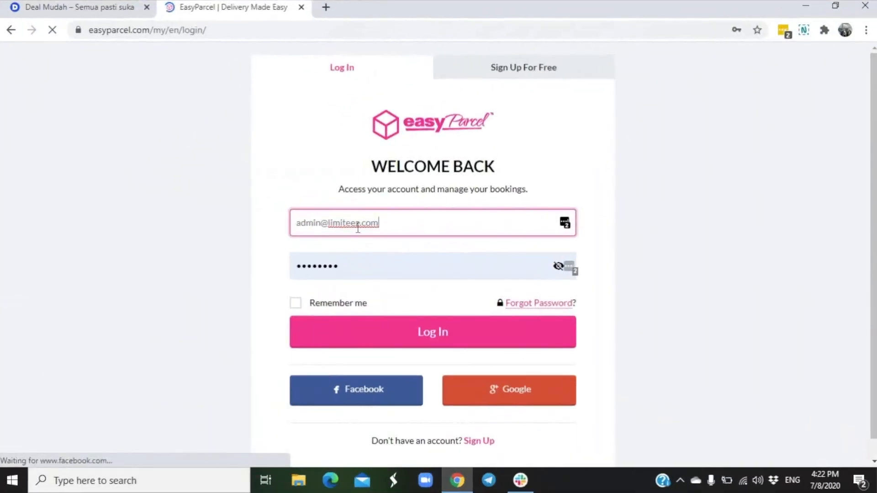
Log in to EasyParcel by filling the e-mail and password fields with the first saved account
{"action": "double_click", "coordinate": [358, 224]}
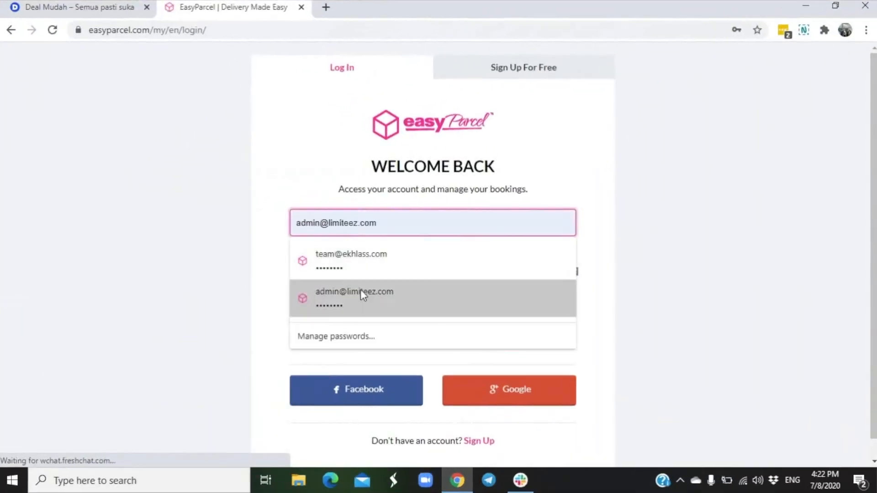
{"action": "left_click", "coordinate": [363, 260]}
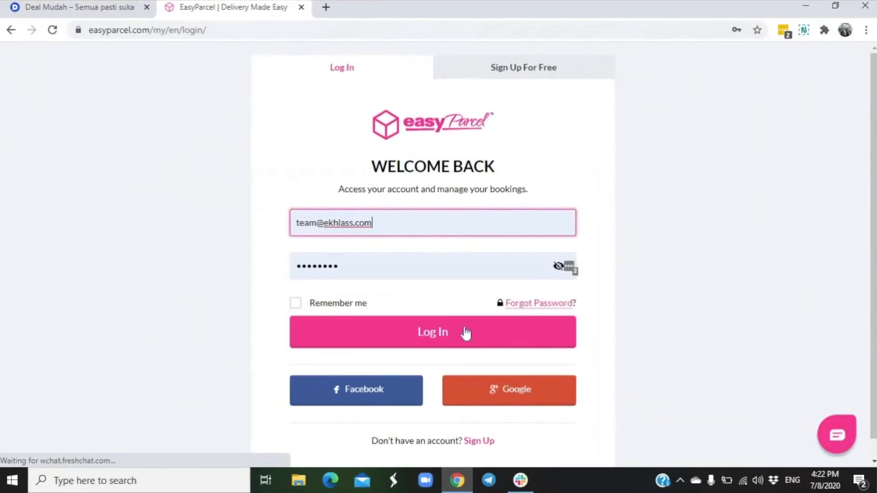
{"action": "left_click", "coordinate": [446, 330]}
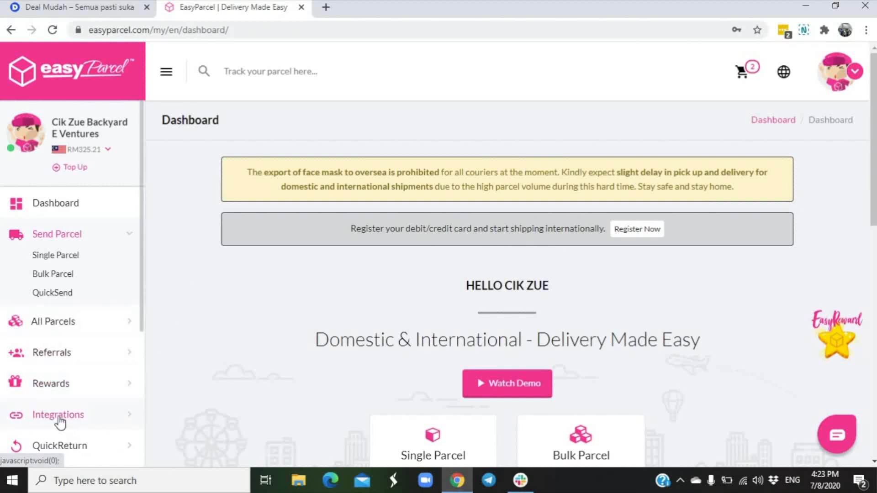
Start adding a new store under EasyParcel's integrations and choose WooCommerce as its platform
{"action": "left_click", "coordinate": [59, 416]}
{"action": "scroll", "coordinate": [94, 354], "scroll_direction": "down", "scroll_amount": 3}
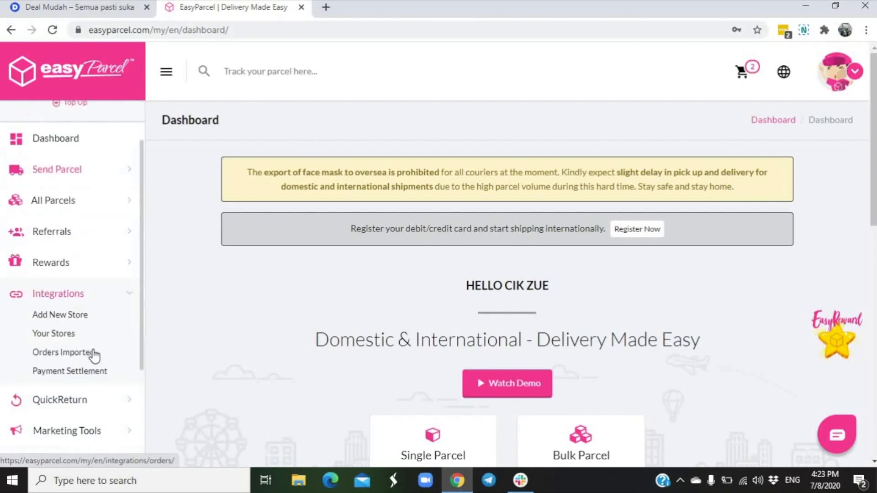
{"action": "left_click", "coordinate": [50, 255]}
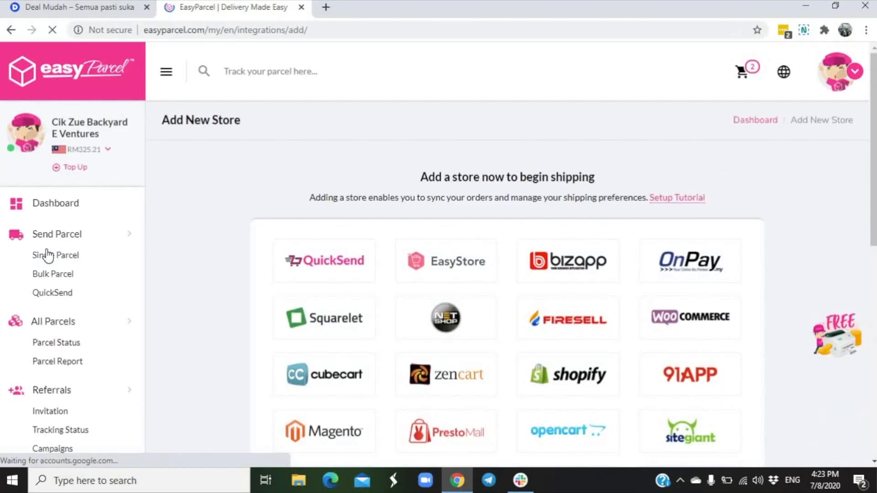
{"action": "scroll", "coordinate": [283, 144], "scroll_direction": "down", "scroll_amount": 3}
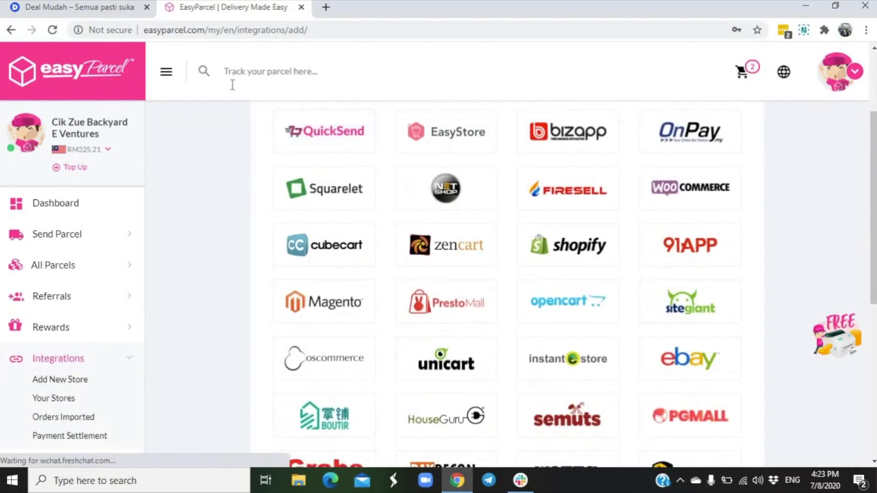
{"action": "left_click", "coordinate": [695, 196]}
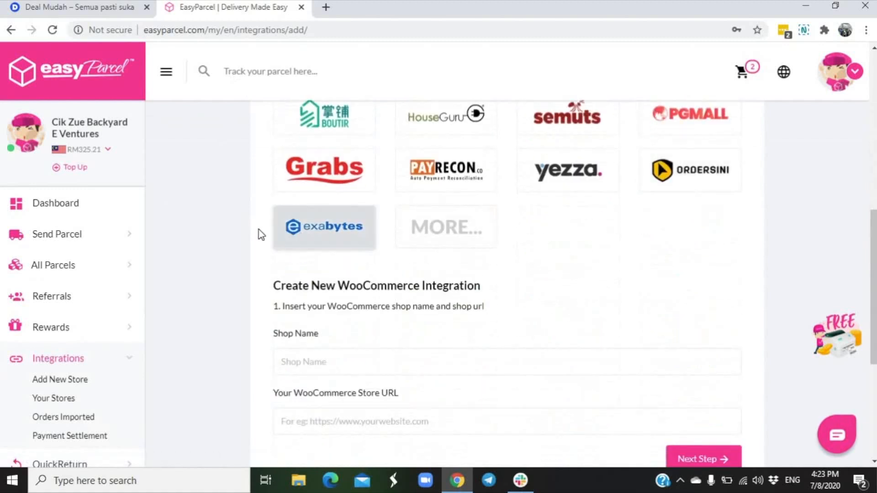
{"action": "scroll", "coordinate": [257, 228], "scroll_direction": "down", "scroll_amount": 3}
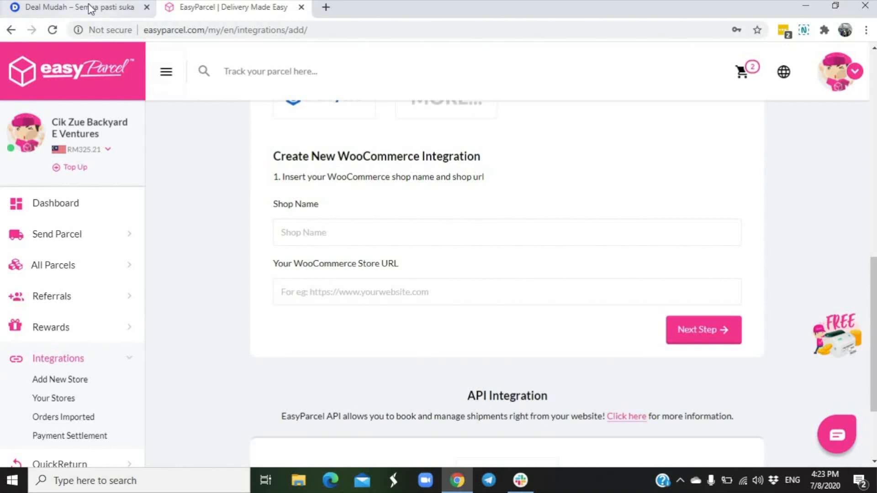
Copy the full web address of the open DealMudah site
{"action": "left_click", "coordinate": [105, 7]}
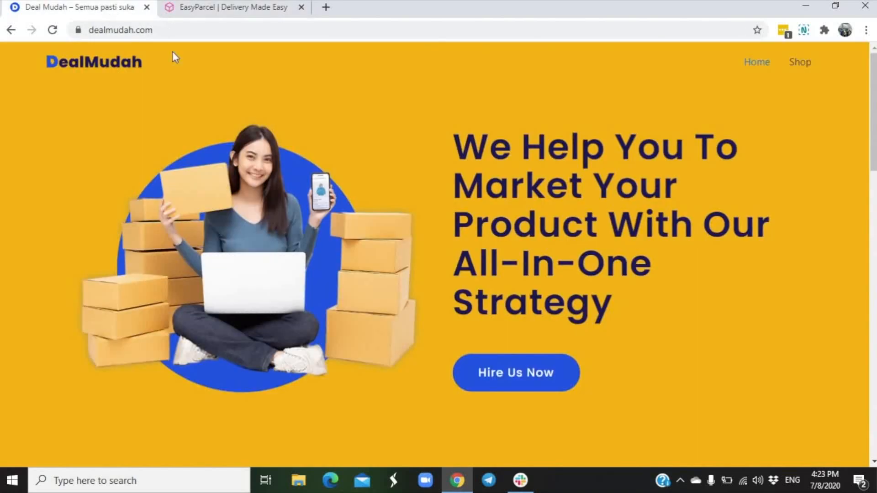
{"action": "left_click", "coordinate": [124, 33]}
{"action": "triple_click", "coordinate": [146, 31]}
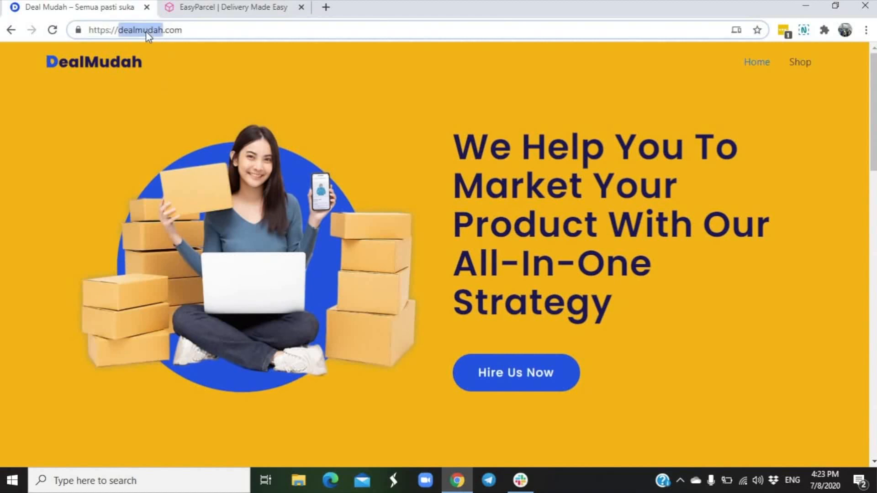
{"action": "right_click", "coordinate": [146, 31]}
{"action": "left_click", "coordinate": [185, 123]}
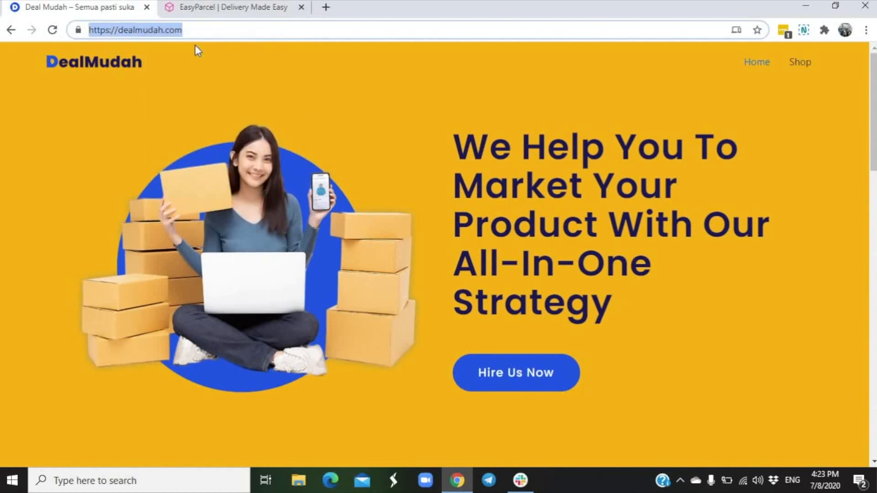
{"action": "left_click", "coordinate": [210, 10]}
{"action": "left_click", "coordinate": [318, 228]}
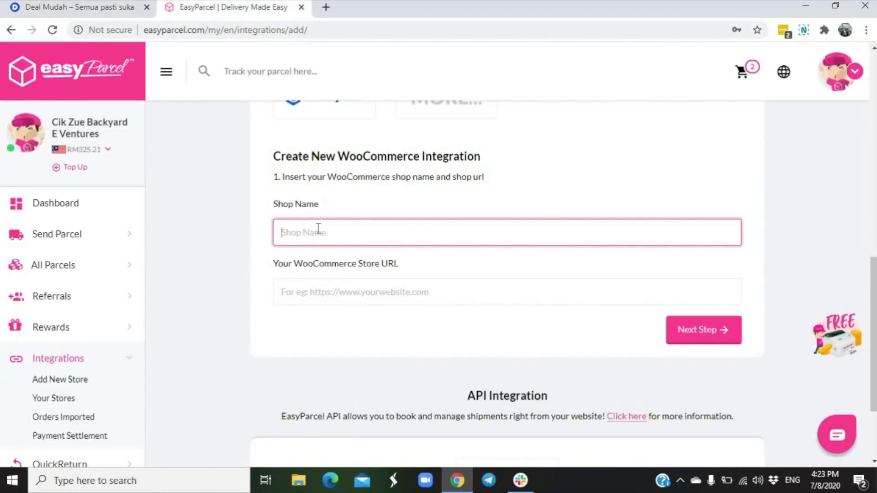
{"action": "type", "text": "Deal Mudah"}
{"action": "left_click", "coordinate": [386, 297]}
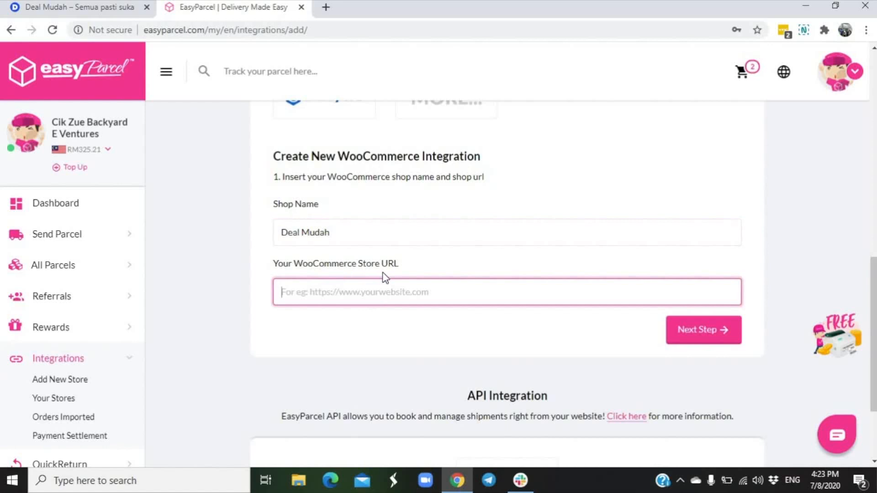
{"action": "key", "text": "ctrl+v"}
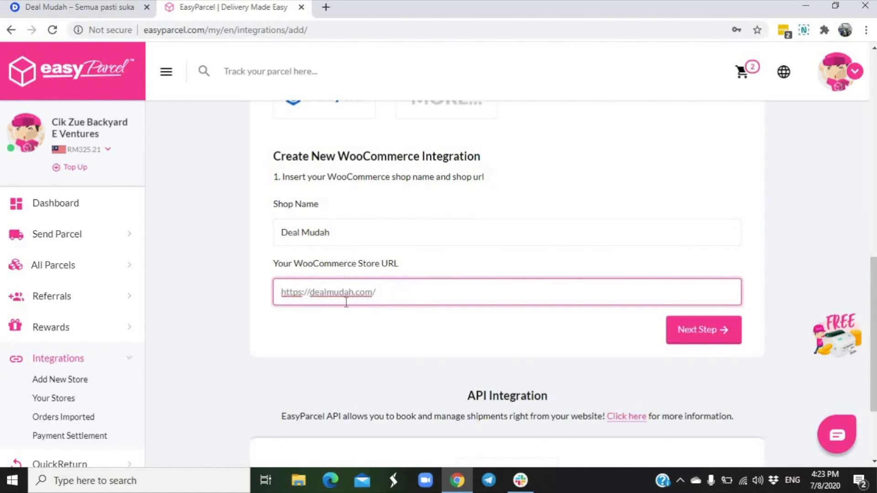
{"action": "left_click", "coordinate": [705, 329]}
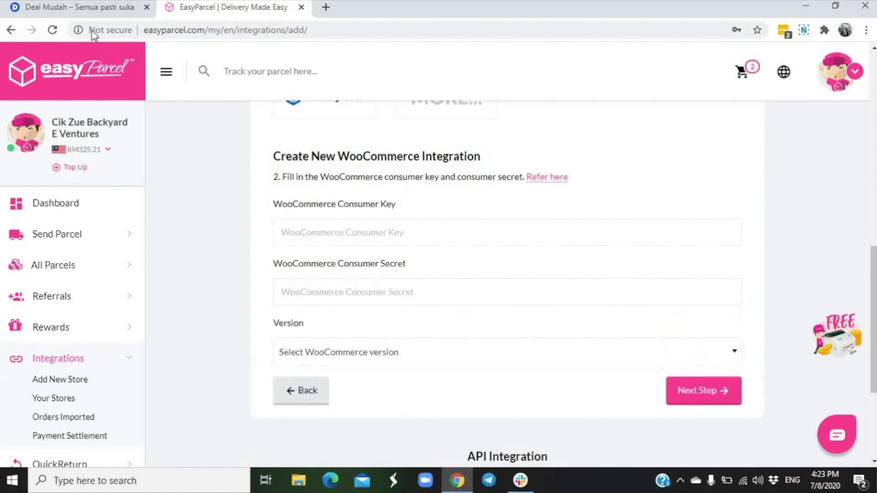
Go to the WordPress login page of dealmudah.com and log in to the admin dashboard
{"action": "left_click", "coordinate": [78, 7]}
{"action": "left_click", "coordinate": [196, 32]}
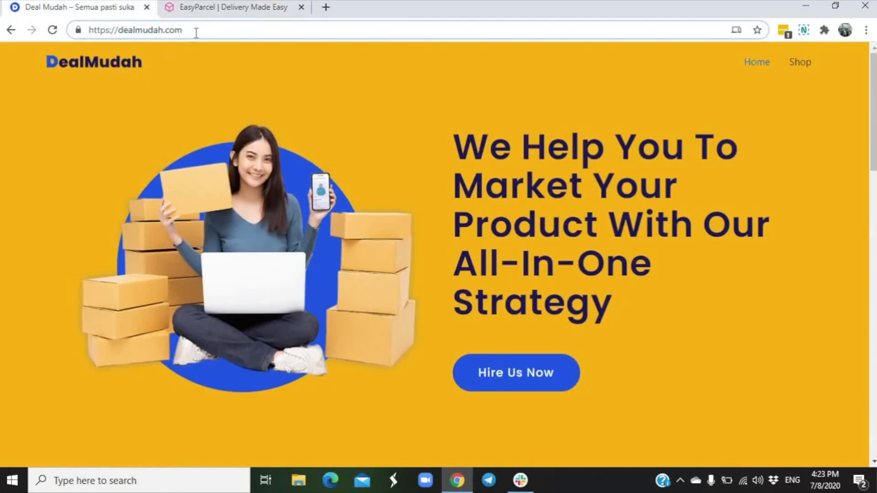
{"action": "type", "text": "/"}
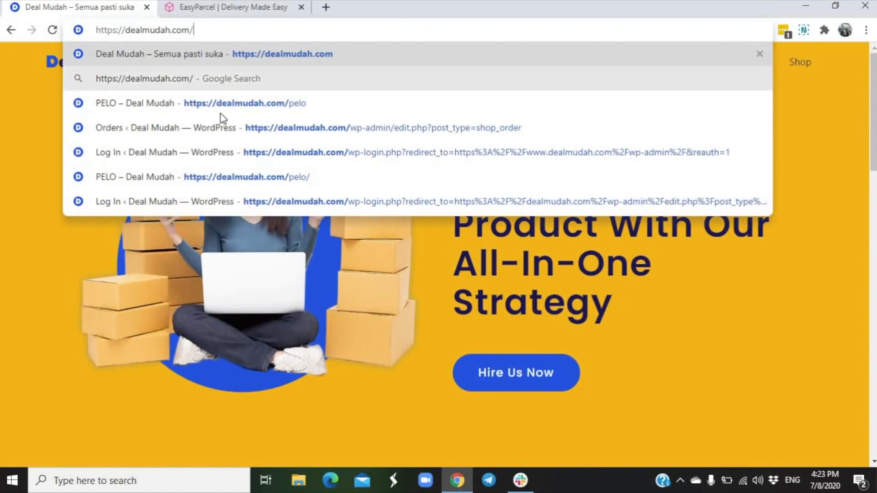
{"action": "left_click", "coordinate": [339, 149]}
{"action": "left_click", "coordinate": [503, 319]}
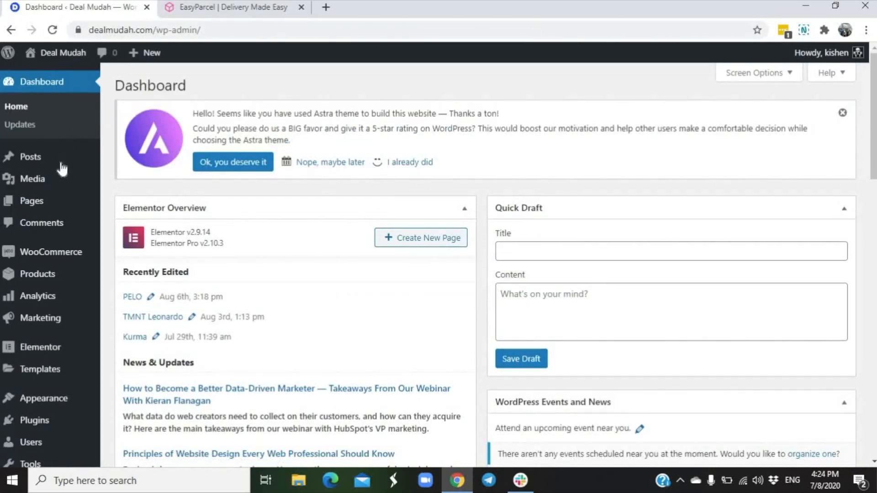
Open the REST API section of the advanced WooCommerce settings
{"action": "scroll", "coordinate": [64, 178], "scroll_direction": "down", "scroll_amount": 1}
{"action": "mouse_move", "coordinate": [69, 187]}
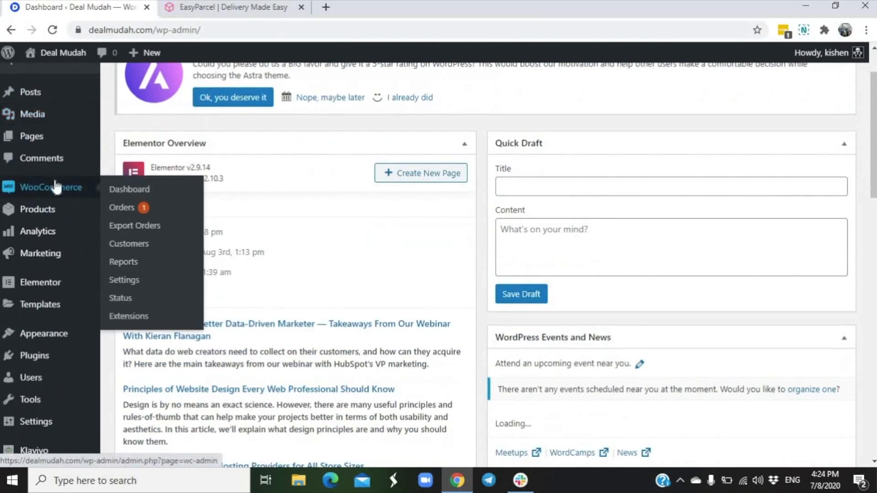
{"action": "left_click", "coordinate": [124, 280]}
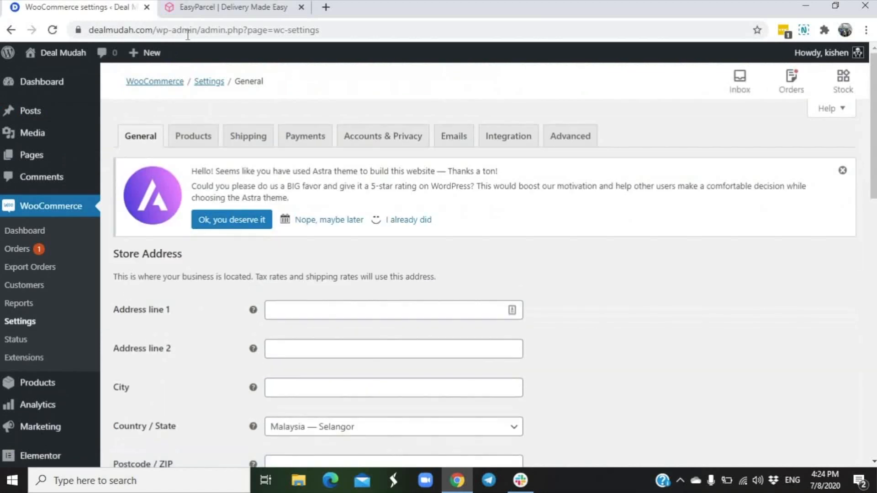
{"action": "left_click", "coordinate": [202, 7]}
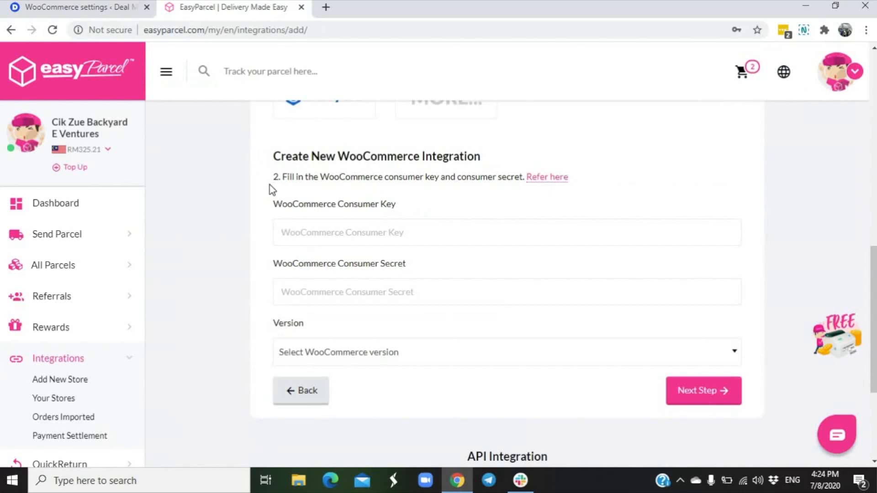
{"action": "left_click", "coordinate": [80, 18]}
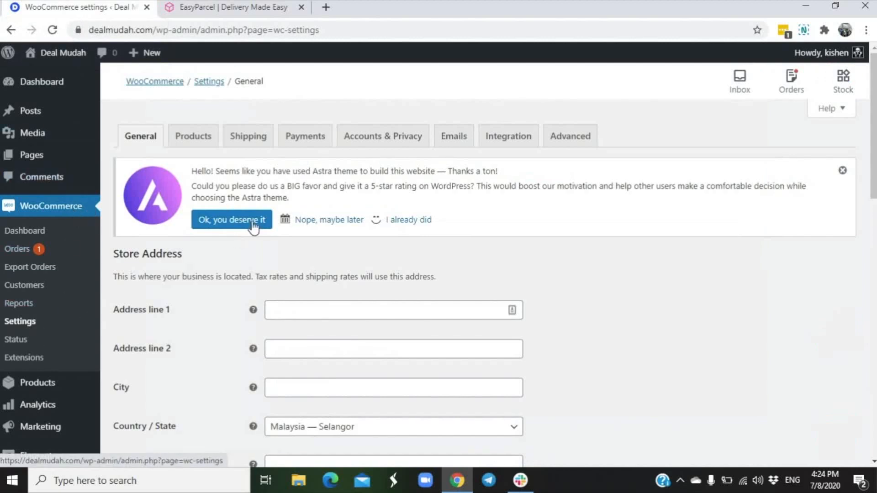
{"action": "left_click", "coordinate": [556, 144]}
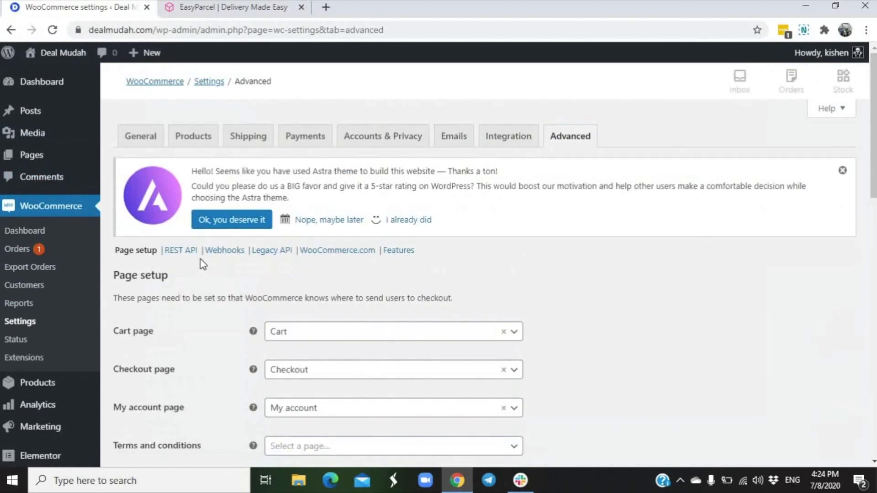
{"action": "left_click", "coordinate": [177, 251]}
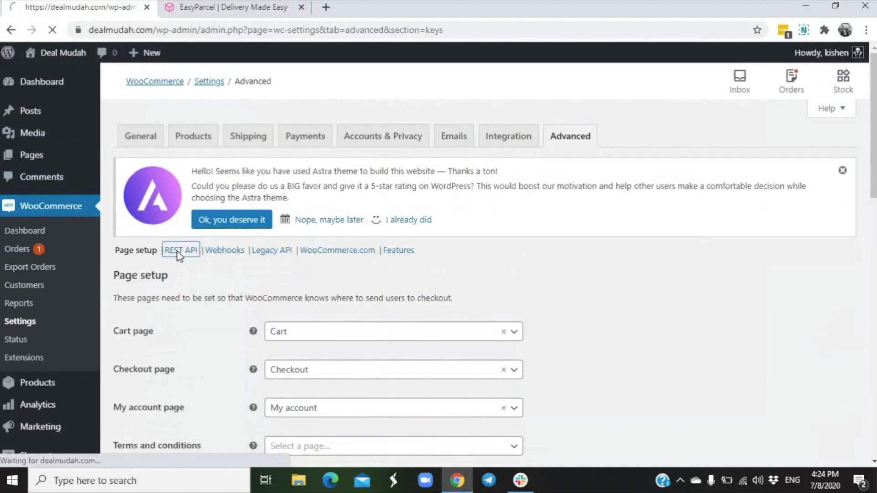
Generate a new REST API key with the description "Easy Parcel test" and Read/Write permissions
{"action": "scroll", "coordinate": [238, 231], "scroll_direction": "down", "scroll_amount": 1}
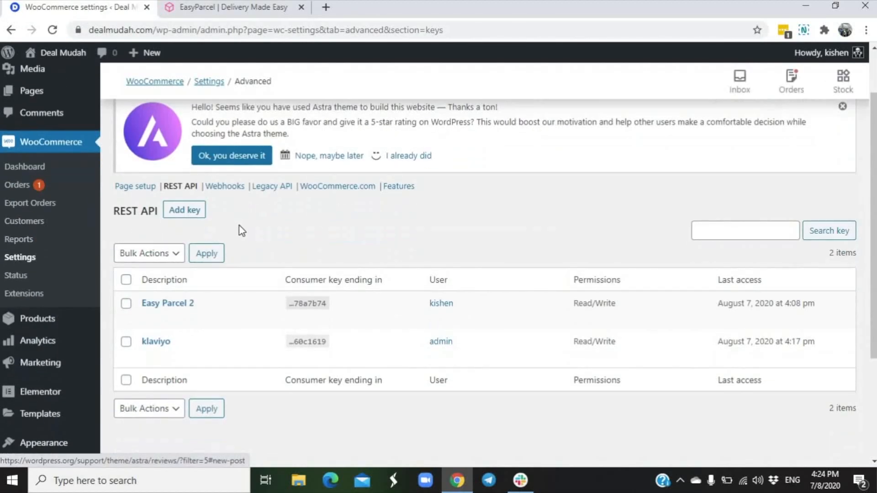
{"action": "left_click", "coordinate": [185, 215]}
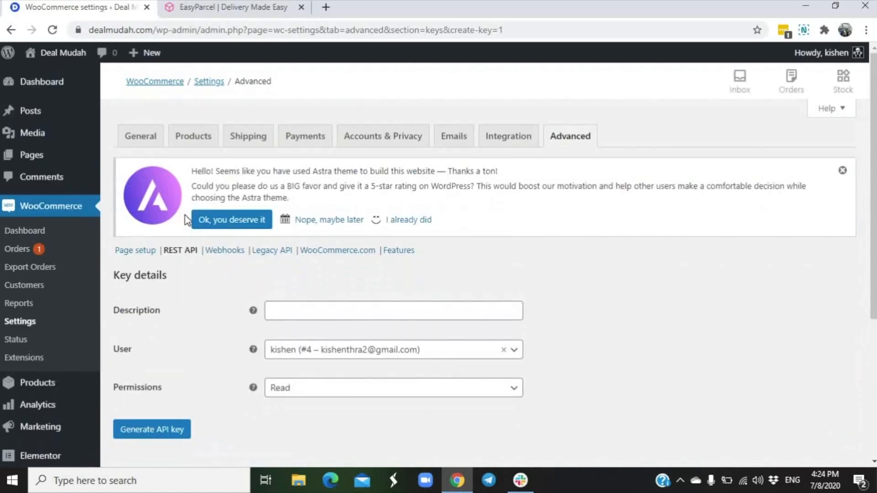
{"action": "scroll", "coordinate": [186, 219], "scroll_direction": "down", "scroll_amount": 1}
{"action": "left_click", "coordinate": [289, 245]}
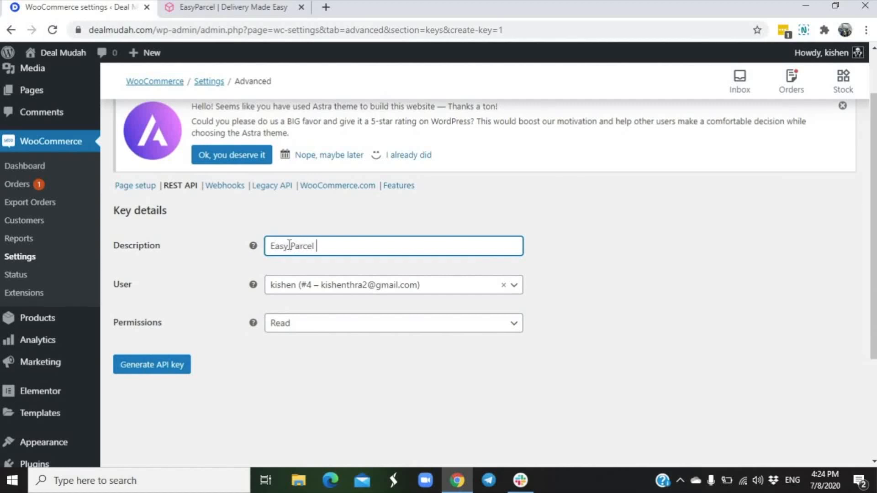
{"action": "left_click", "coordinate": [289, 245]}
{"action": "left_click", "coordinate": [309, 289]}
{"action": "left_click", "coordinate": [318, 287]}
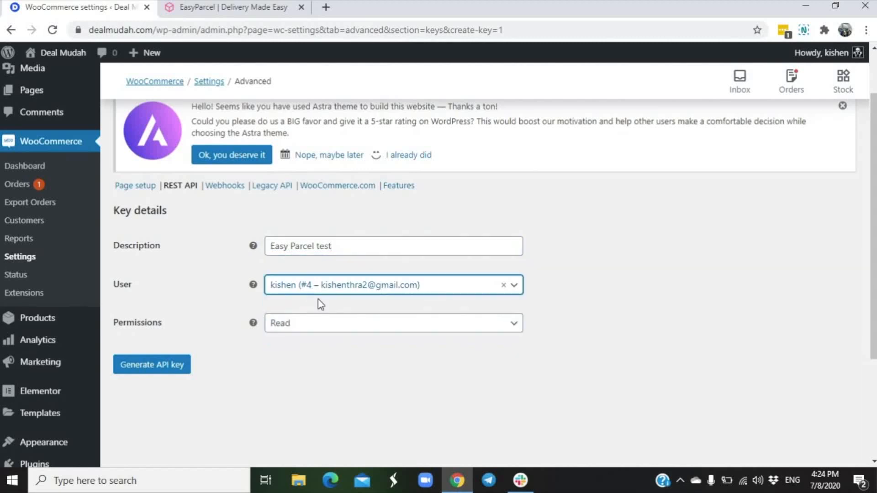
{"action": "left_click", "coordinate": [282, 325]}
{"action": "left_click", "coordinate": [301, 386]}
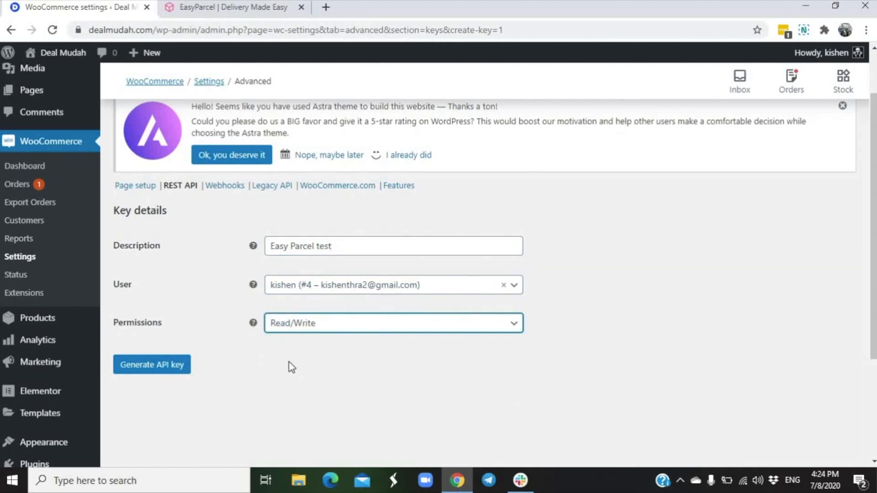
{"action": "left_click", "coordinate": [177, 364]}
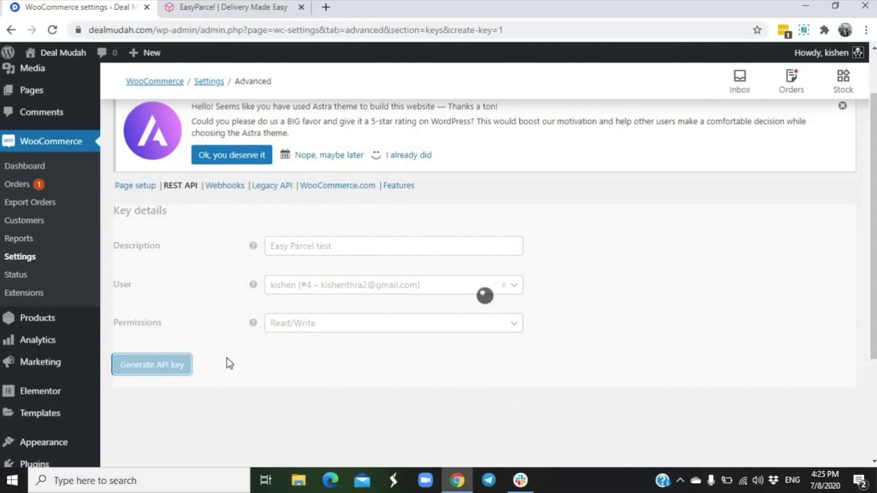
Copy the generated consumer key and paste it into the WooCommerce Consumer Key field in EasyParcel
{"action": "scroll", "coordinate": [238, 312], "scroll_direction": "down", "scroll_amount": 1}
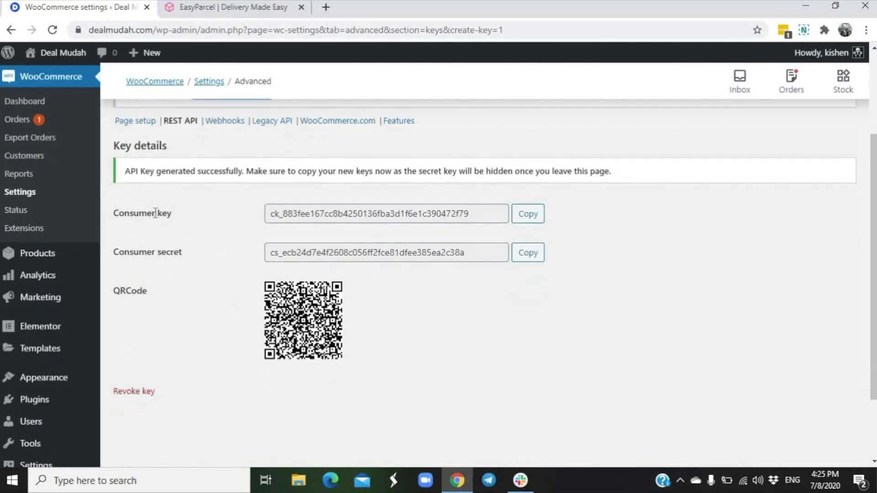
{"action": "left_click", "coordinate": [527, 221]}
{"action": "left_click", "coordinate": [248, 17]}
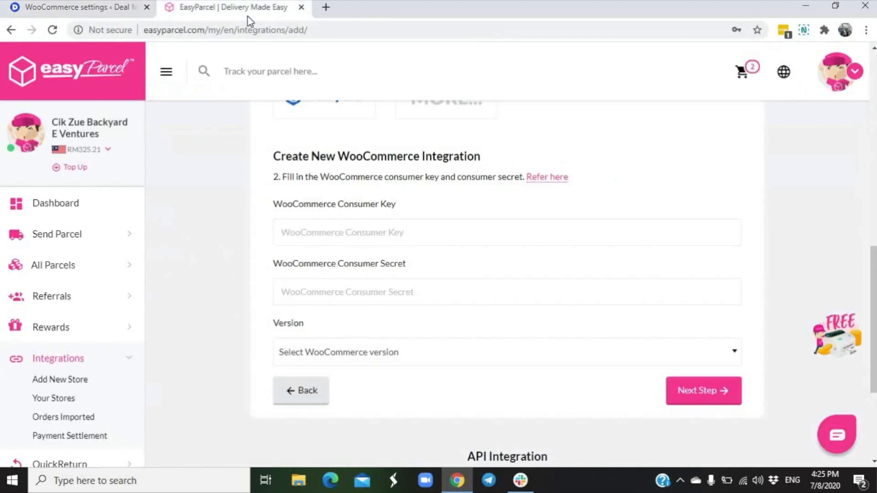
{"action": "left_click", "coordinate": [351, 234]}
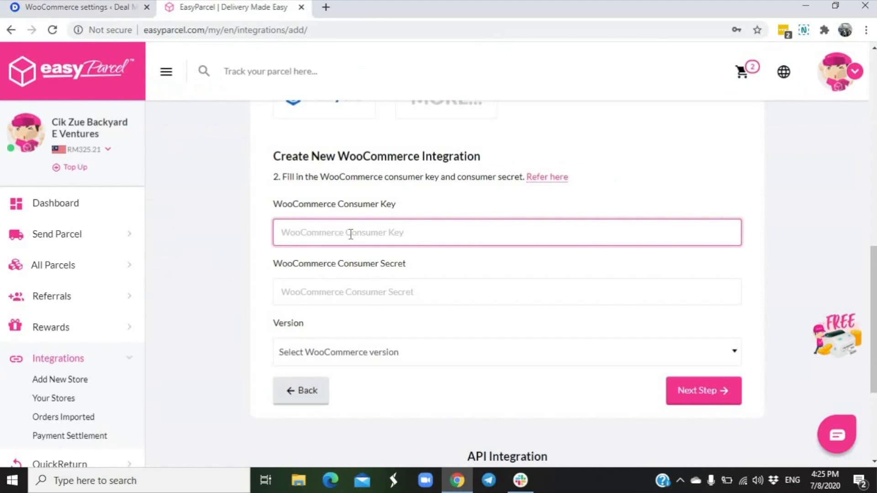
{"action": "key", "text": "ctrl+v"}
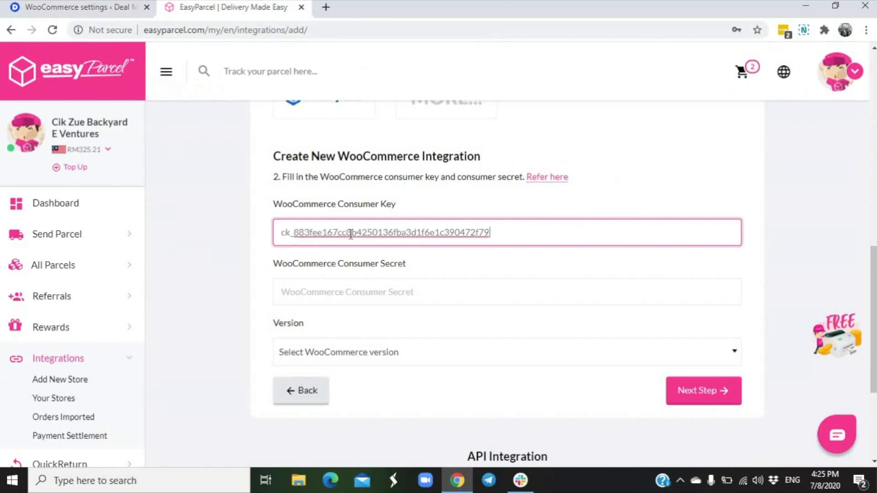
Copy the generated consumer secret from the WooCommerce key details and paste it into the WooCommerce Consumer Secret field in EasyParcel
{"action": "left_click", "coordinate": [125, 14]}
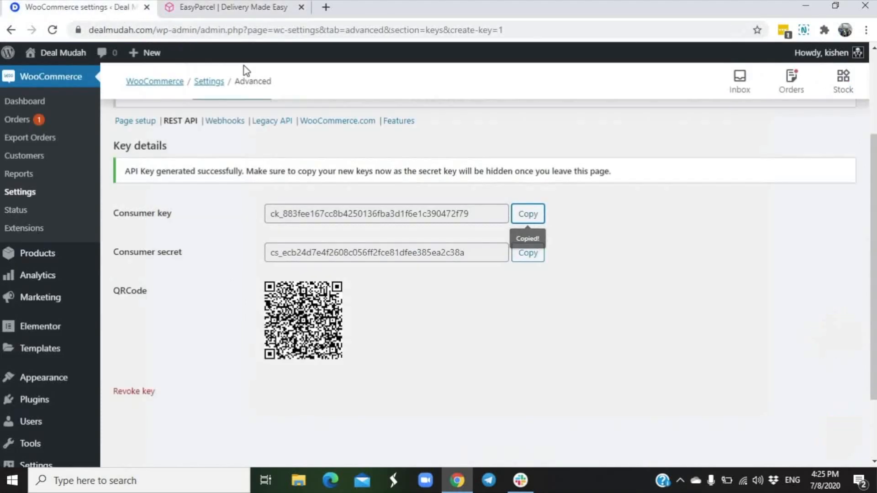
{"action": "left_click", "coordinate": [522, 265]}
{"action": "left_click", "coordinate": [237, 16]}
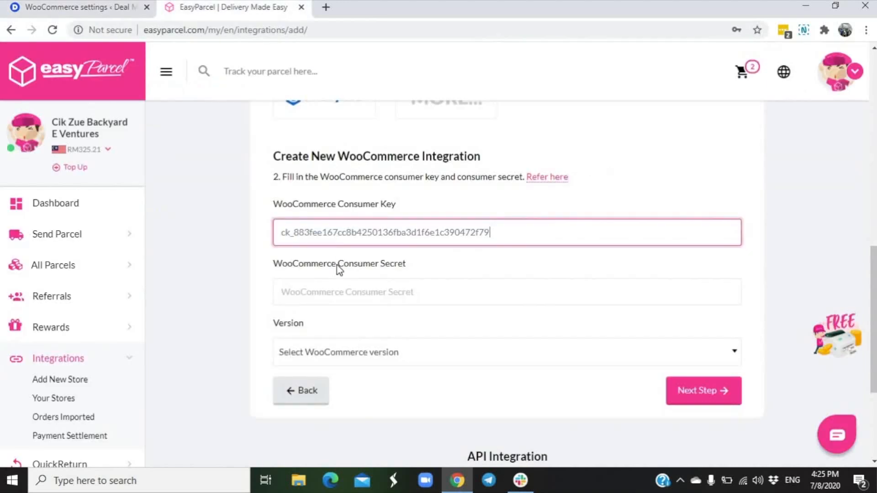
{"action": "left_click", "coordinate": [333, 293]}
{"action": "key", "text": "ctrl+v"}
{"action": "scroll", "coordinate": [242, 300], "scroll_direction": "down", "scroll_amount": 1}
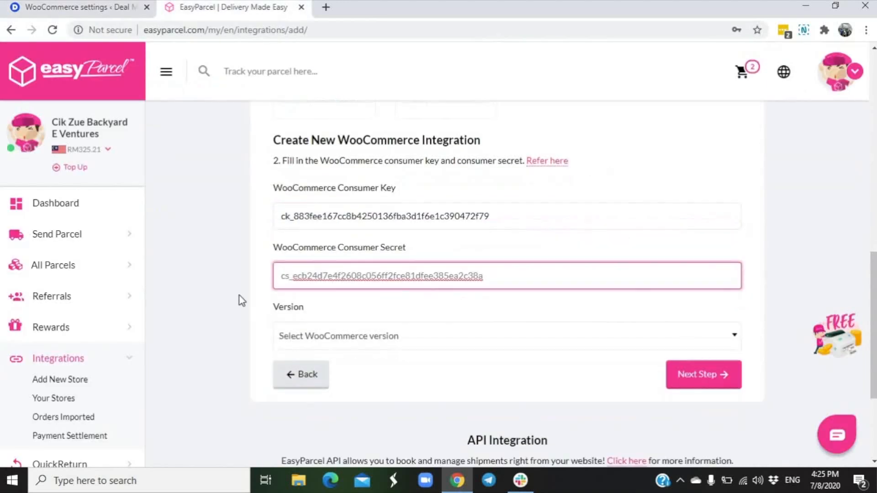
Choose Simple Version as the WooCommerce version and continue to the integration details
{"action": "scroll", "coordinate": [242, 301], "scroll_direction": "down", "scroll_amount": 3}
{"action": "left_click", "coordinate": [340, 231]}
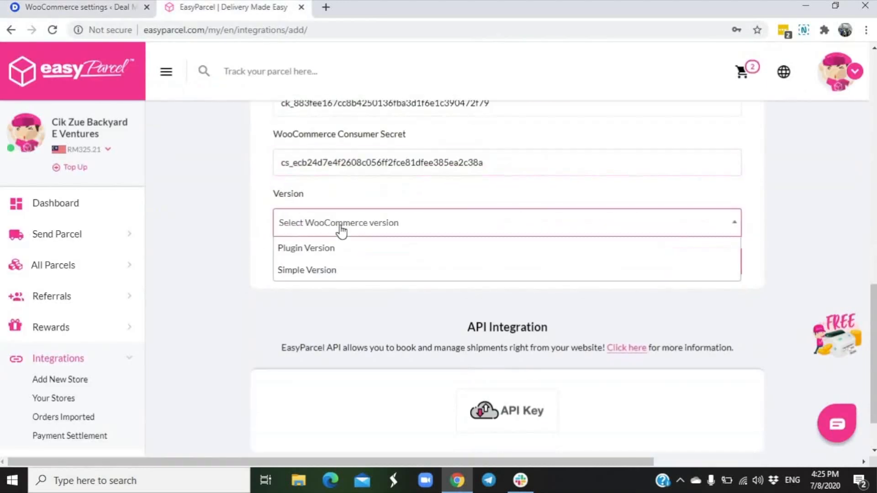
{"action": "left_click", "coordinate": [335, 266]}
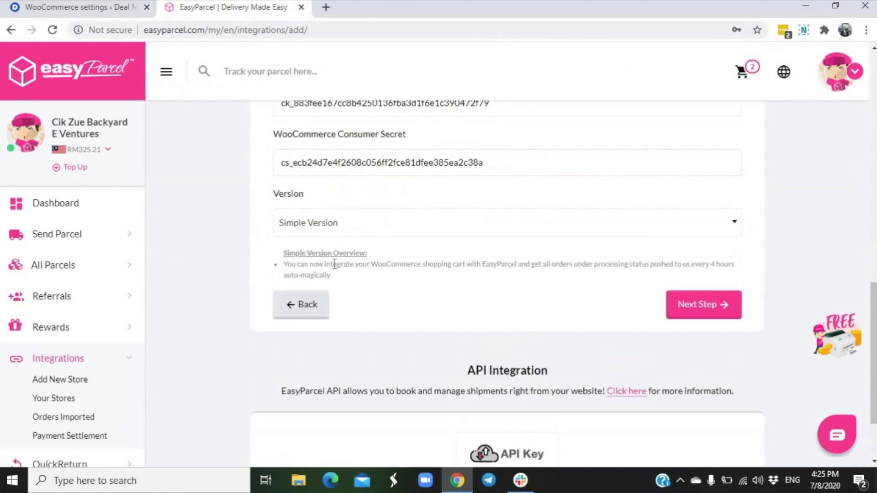
{"action": "left_click", "coordinate": [717, 304]}
Set the weight unit of the new WooCommerce integration to Kilogram
{"action": "scroll", "coordinate": [647, 287], "scroll_direction": "up", "scroll_amount": 3}
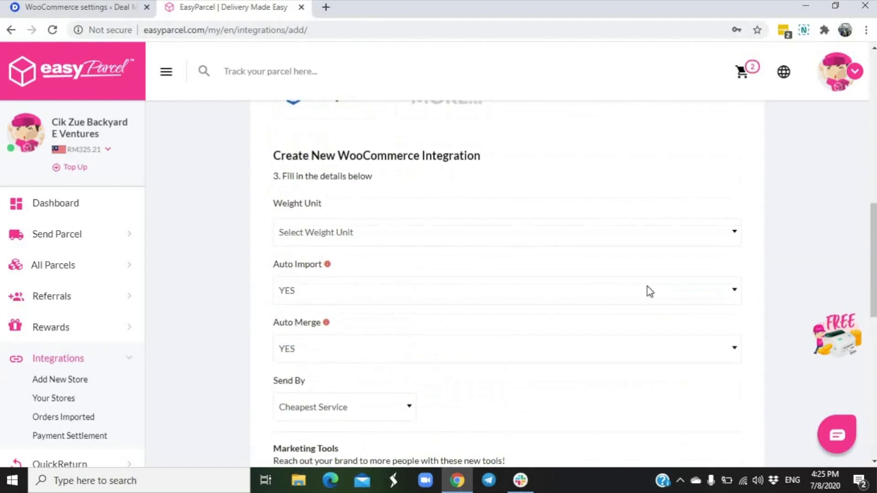
{"action": "scroll", "coordinate": [593, 273], "scroll_direction": "up", "scroll_amount": 2}
{"action": "scroll", "coordinate": [594, 273], "scroll_direction": "down", "scroll_amount": 3}
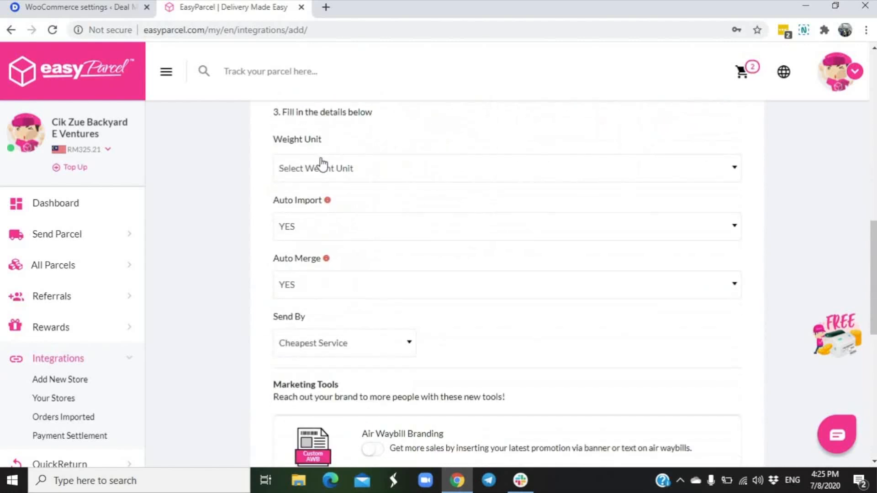
{"action": "scroll", "coordinate": [289, 165], "scroll_direction": "up", "scroll_amount": 1}
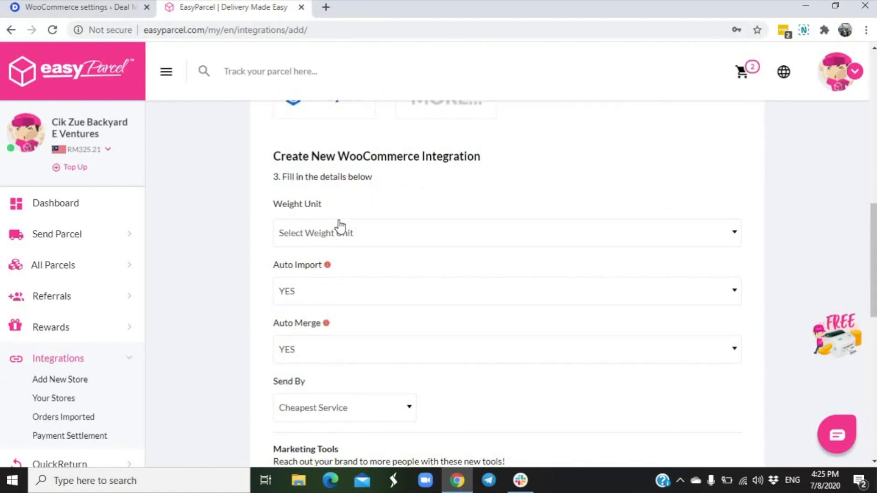
{"action": "left_click", "coordinate": [347, 234]}
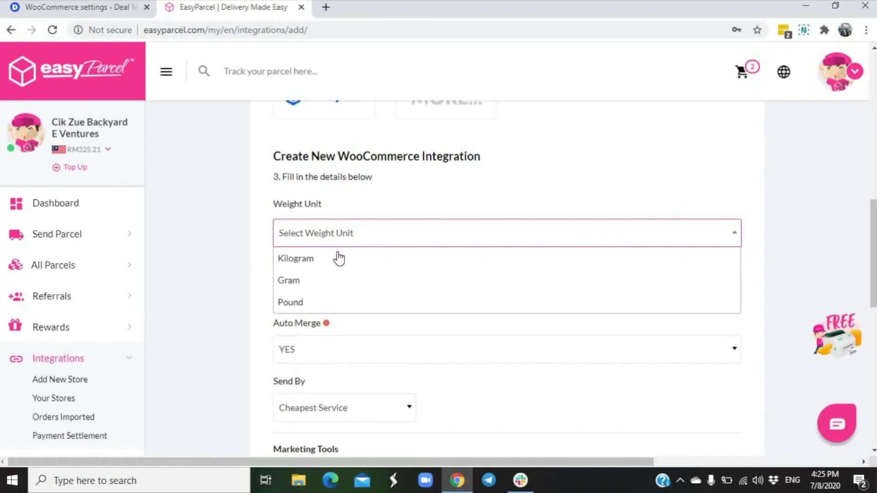
{"action": "left_click", "coordinate": [332, 260]}
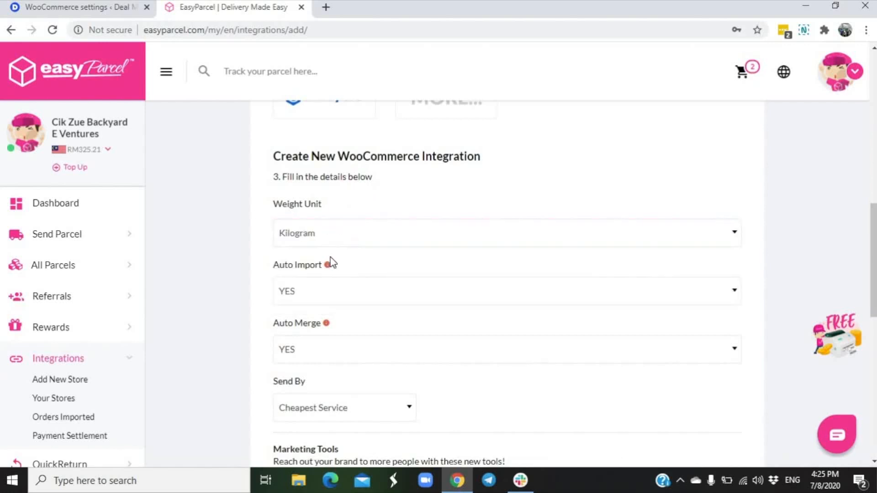
Set the integration to send by courier company, using Poslaju National Courier
{"action": "scroll", "coordinate": [279, 246], "scroll_direction": "down", "scroll_amount": 2}
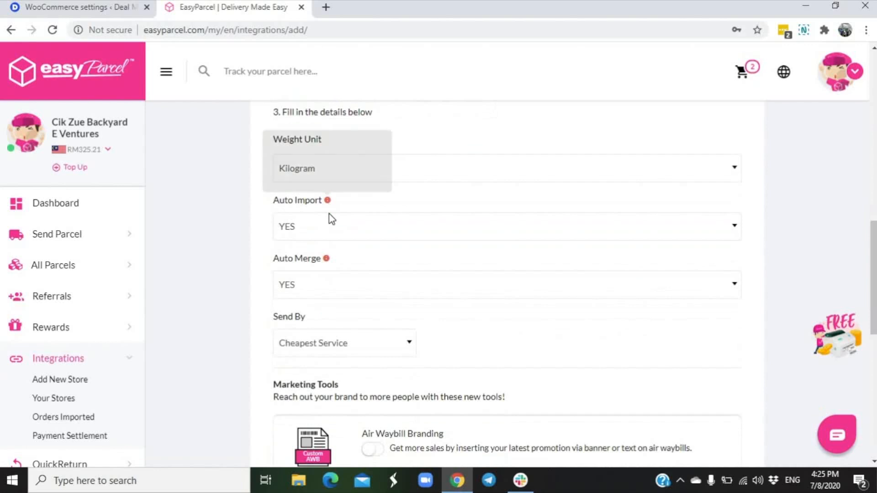
{"action": "scroll", "coordinate": [315, 283], "scroll_direction": "down", "scroll_amount": 2}
{"action": "left_click", "coordinate": [336, 287]}
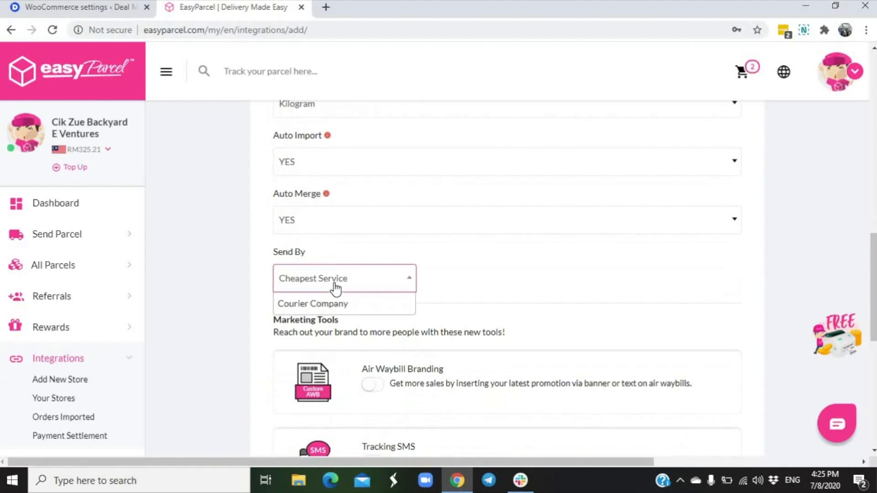
{"action": "left_click", "coordinate": [337, 304]}
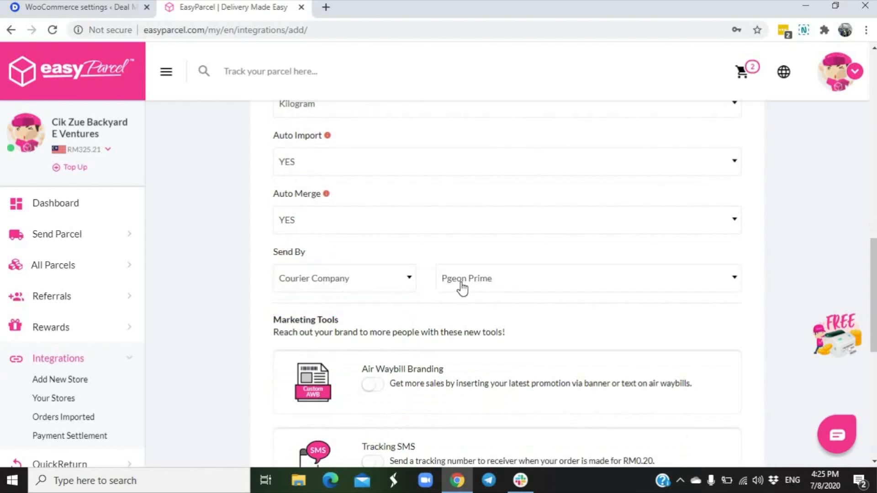
{"action": "left_click", "coordinate": [462, 287]}
{"action": "scroll", "coordinate": [432, 267], "scroll_direction": "down", "scroll_amount": 2}
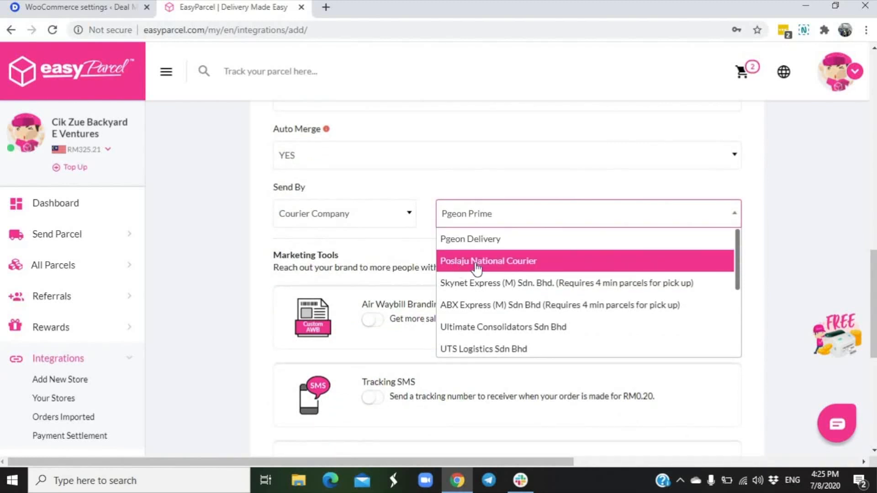
{"action": "left_click", "coordinate": [571, 268]}
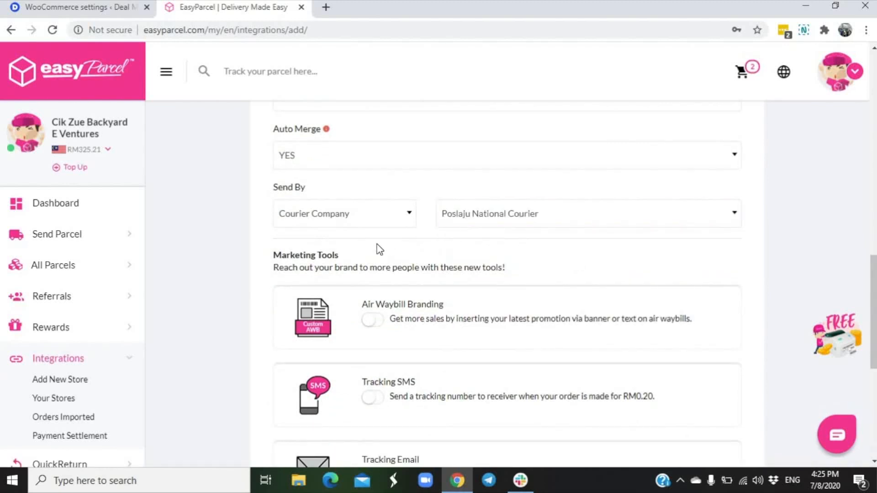
Enable Tracking SMS and Tracking Email among the marketing tools and submit the new WooCommerce integration
{"action": "scroll", "coordinate": [378, 249], "scroll_direction": "down", "scroll_amount": 3}
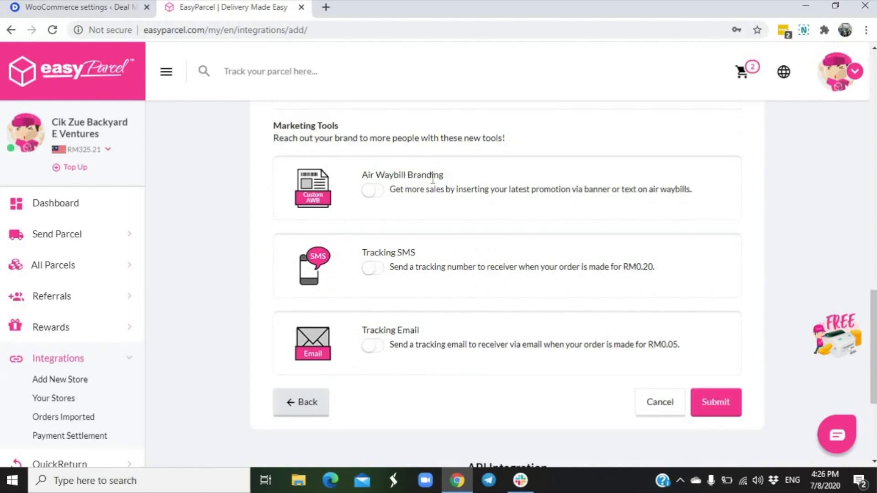
{"action": "scroll", "coordinate": [433, 178], "scroll_direction": "down", "scroll_amount": 1}
{"action": "scroll", "coordinate": [433, 178], "scroll_direction": "up", "scroll_amount": 1}
{"action": "left_click", "coordinate": [378, 275]}
{"action": "left_click", "coordinate": [374, 347]}
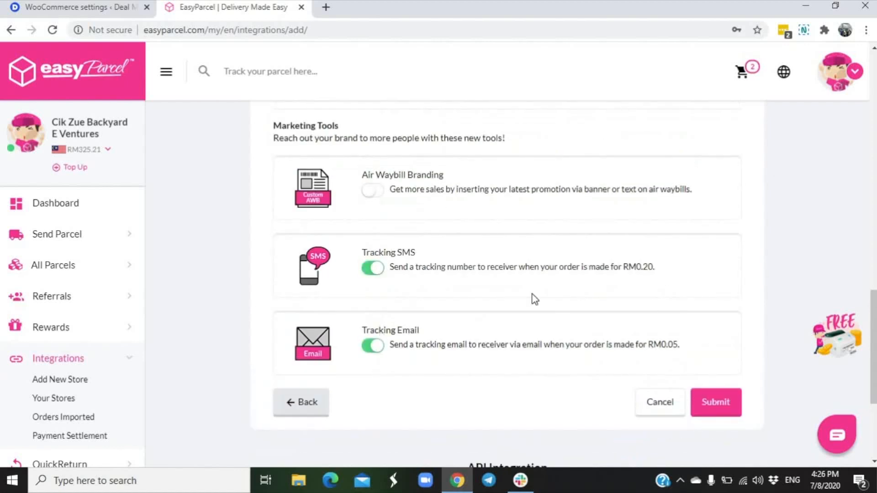
{"action": "left_click", "coordinate": [717, 406]}
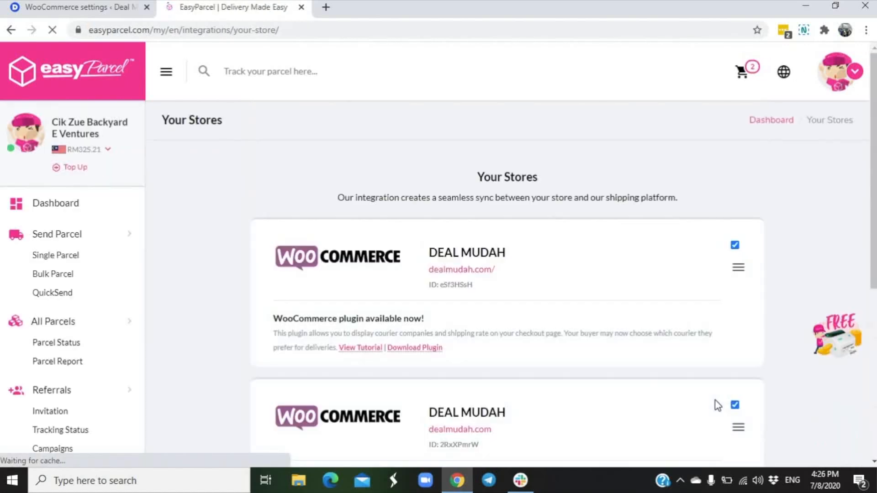
Import the orders of the first Deal Mudah store in the store list and return to the list
{"action": "scroll", "coordinate": [567, 182], "scroll_direction": "down", "scroll_amount": 1}
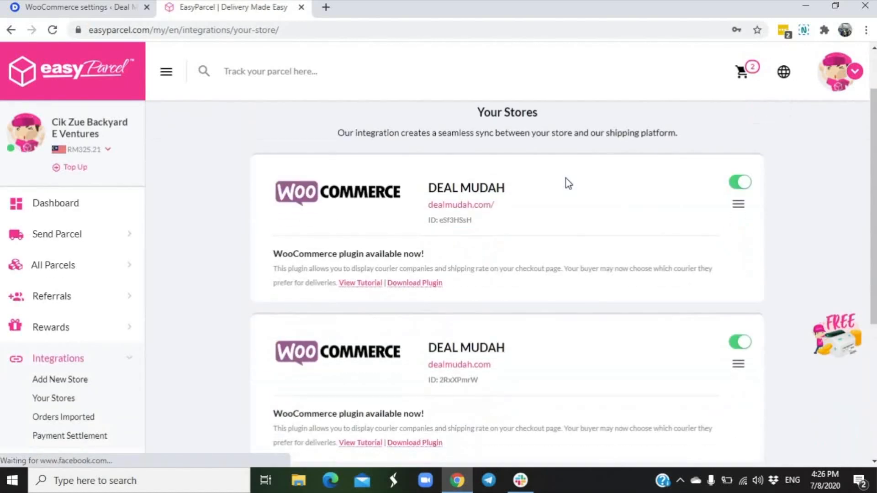
{"action": "scroll", "coordinate": [502, 178], "scroll_direction": "up", "scroll_amount": 1}
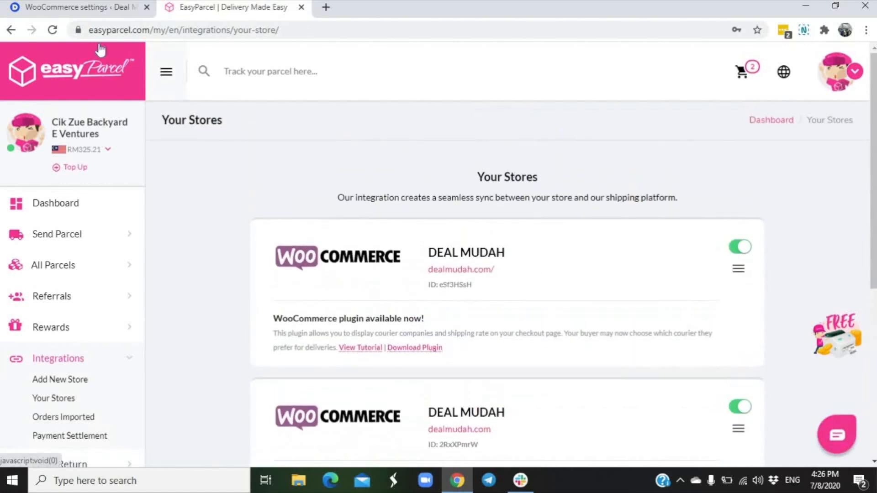
{"action": "left_click", "coordinate": [83, 10]}
{"action": "left_click", "coordinate": [235, 12]}
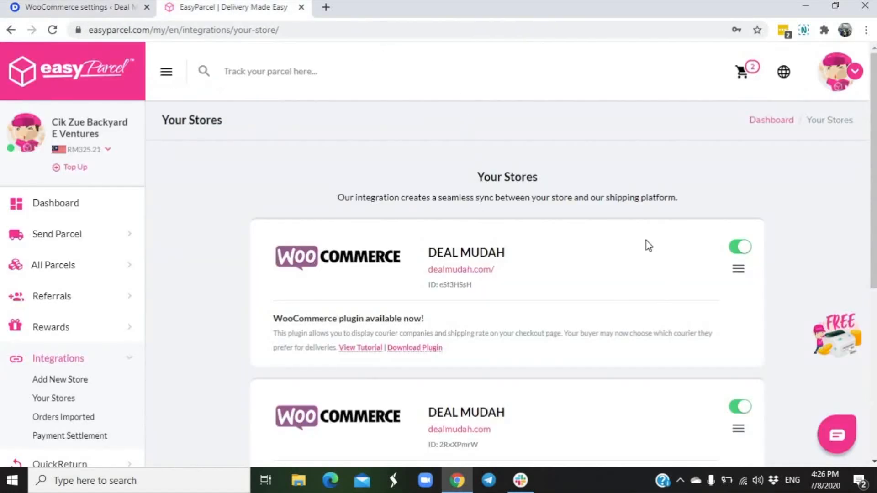
{"action": "scroll", "coordinate": [310, 244], "scroll_direction": "down", "scroll_amount": 1}
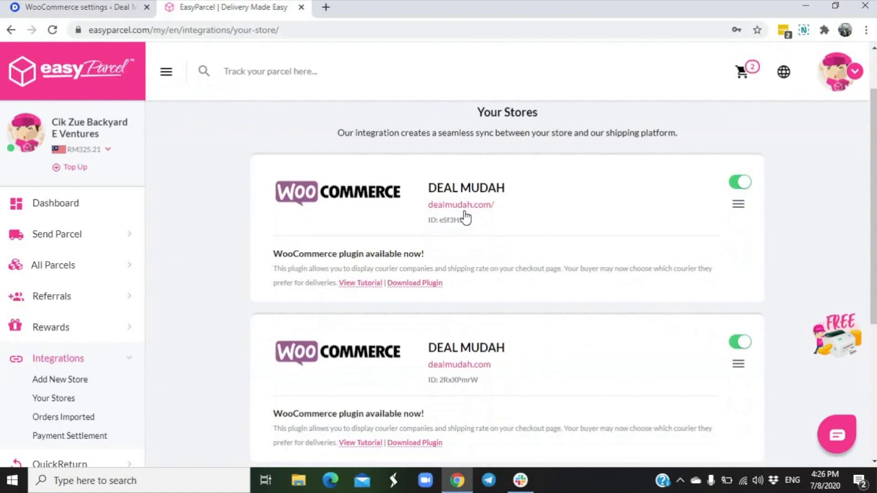
{"action": "scroll", "coordinate": [470, 328], "scroll_direction": "up", "scroll_amount": 1}
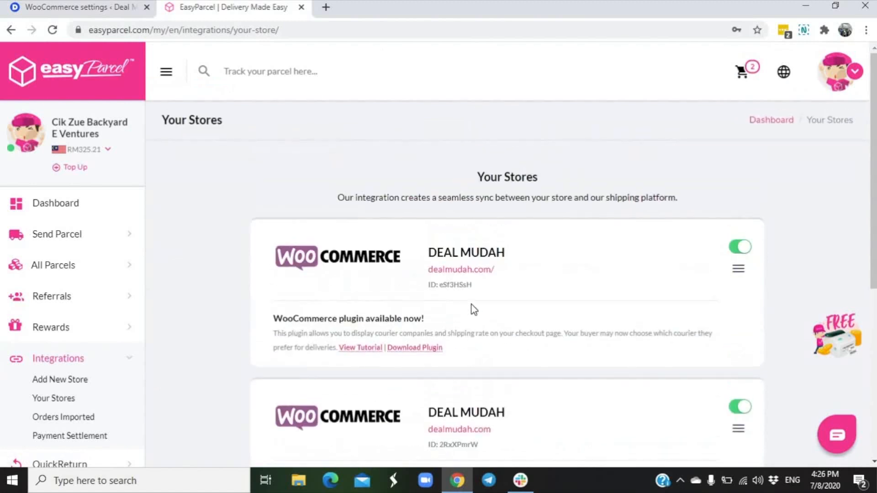
{"action": "left_click", "coordinate": [738, 270]}
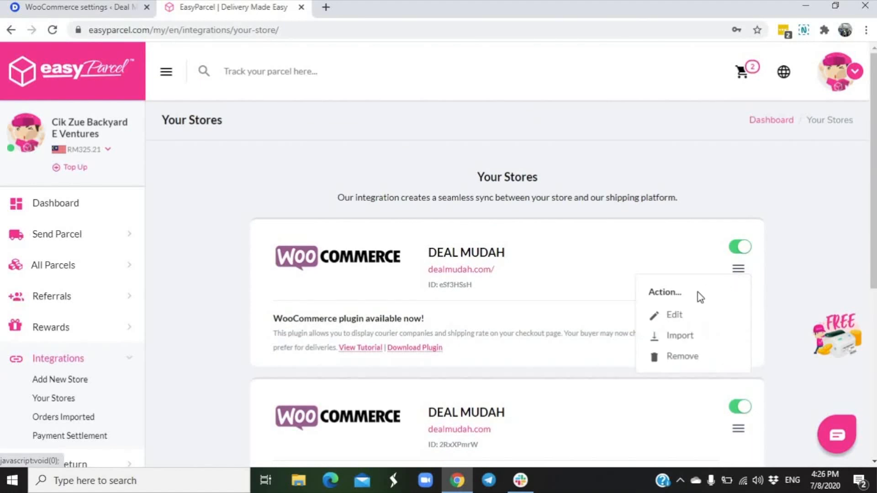
{"action": "left_click", "coordinate": [683, 334]}
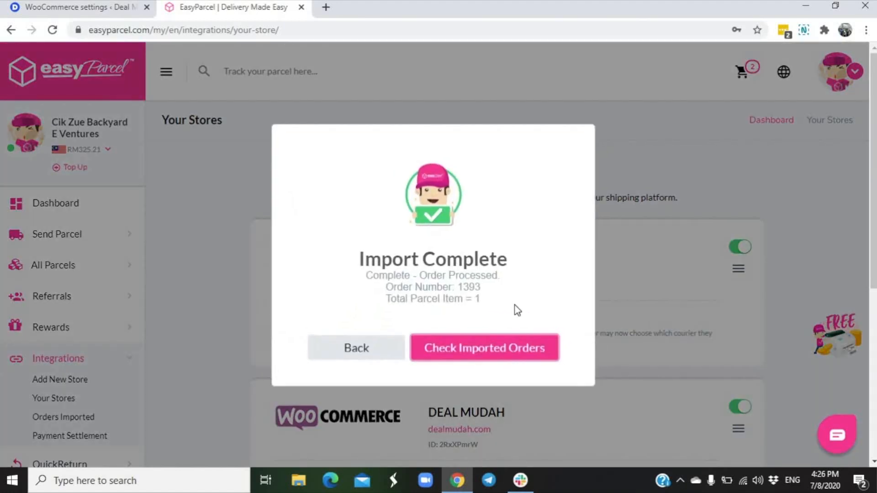
{"action": "left_click", "coordinate": [386, 351]}
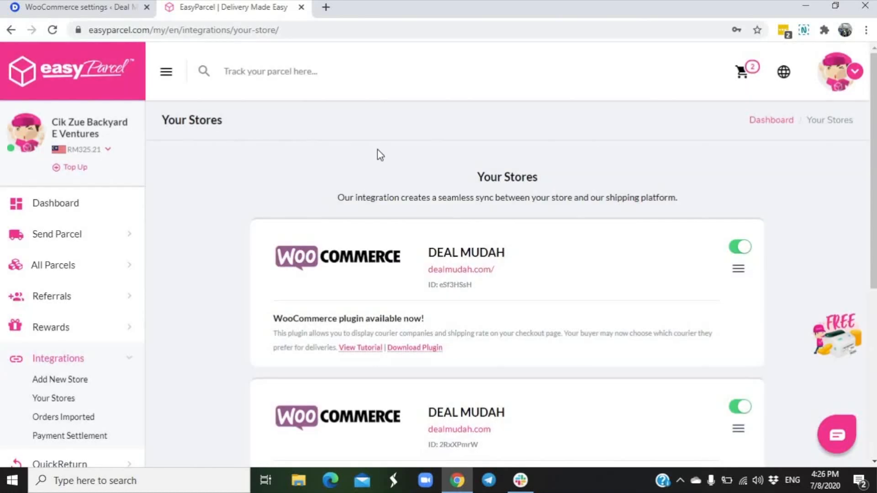
Examine the webhooks list and the legacy REST API option in the advanced WooCommerce settings of Deal Mudah
{"action": "left_click", "coordinate": [71, 10]}
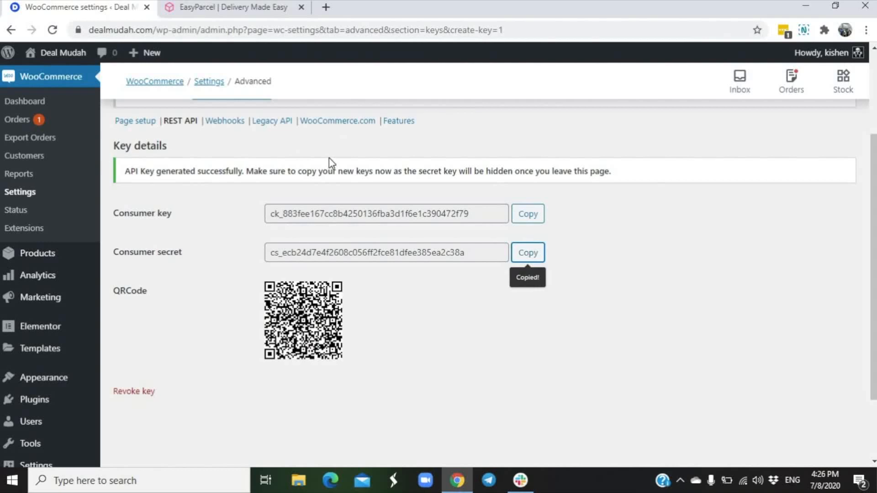
{"action": "left_click", "coordinate": [217, 124]}
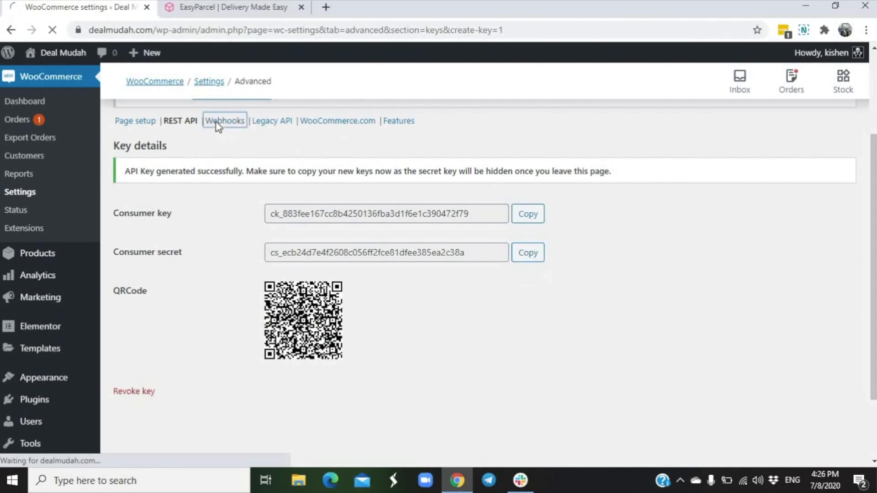
{"action": "scroll", "coordinate": [242, 130], "scroll_direction": "down", "scroll_amount": 4}
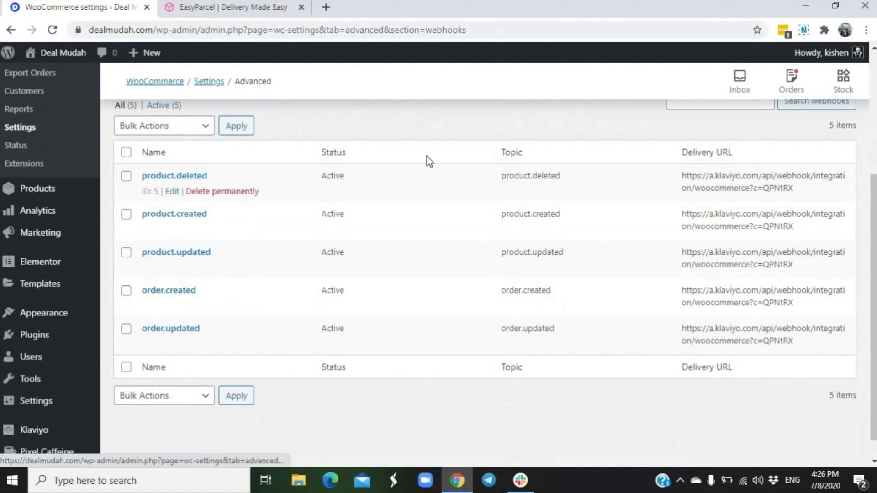
{"action": "scroll", "coordinate": [338, 347], "scroll_direction": "up", "scroll_amount": 2}
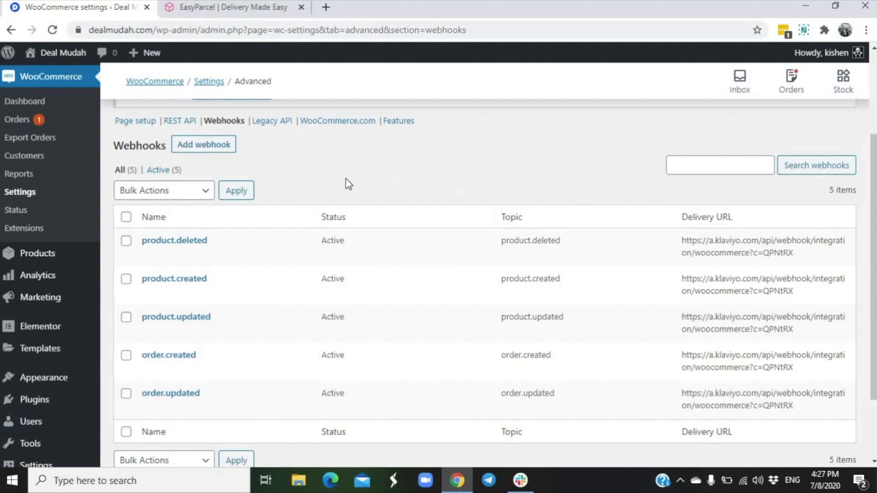
{"action": "left_click", "coordinate": [276, 125]}
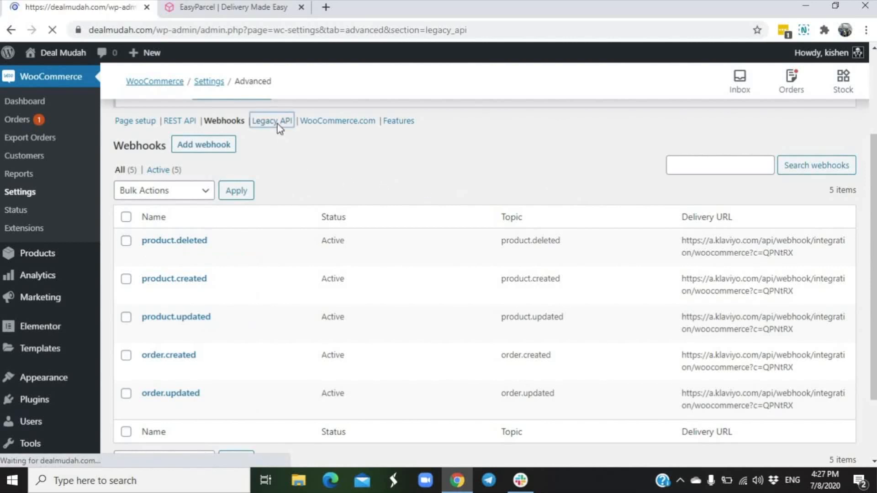
{"action": "scroll", "coordinate": [403, 287], "scroll_direction": "down", "scroll_amount": 2}
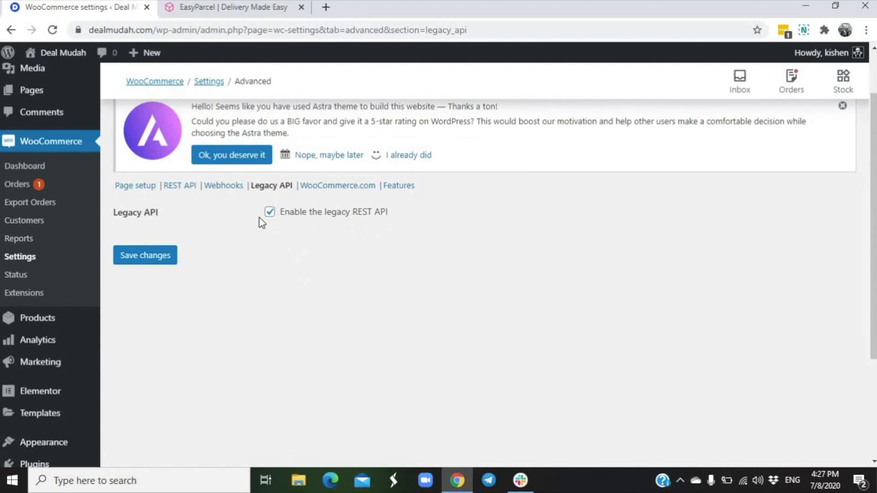
{"action": "left_click", "coordinate": [256, 8]}
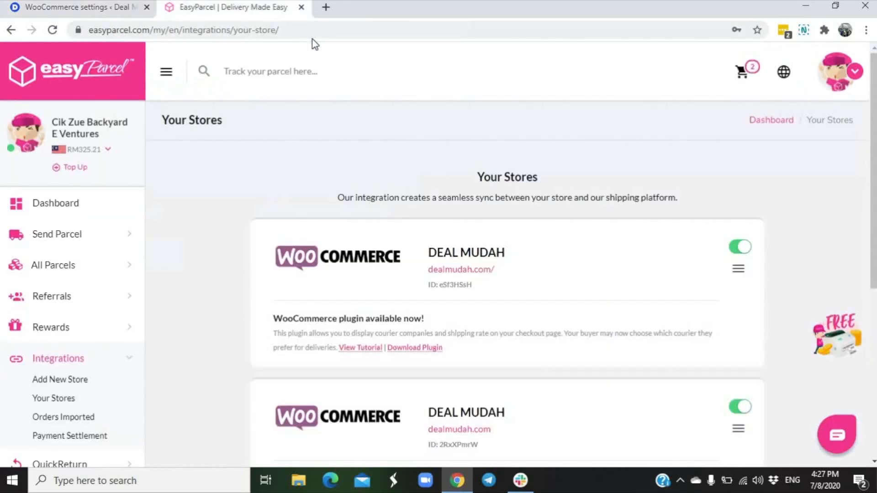
{"action": "left_click", "coordinate": [97, 16]}
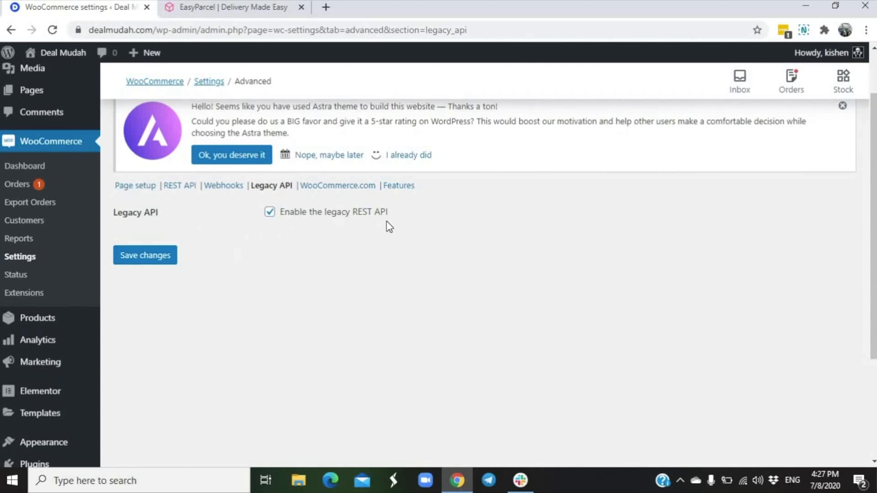
Review the usage tracking and marketplace suggestion options in the WooCommerce.com section of the advanced settings and save them
{"action": "left_click", "coordinate": [328, 189]}
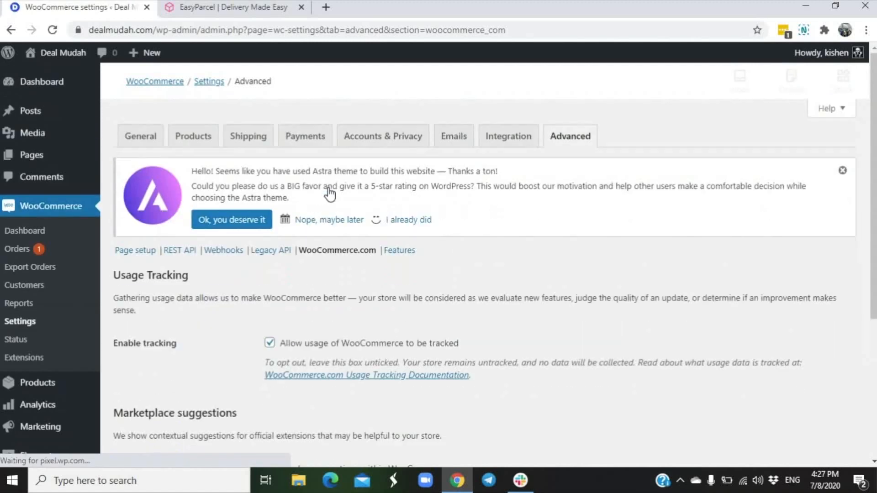
{"action": "scroll", "coordinate": [330, 194], "scroll_direction": "down", "scroll_amount": 3}
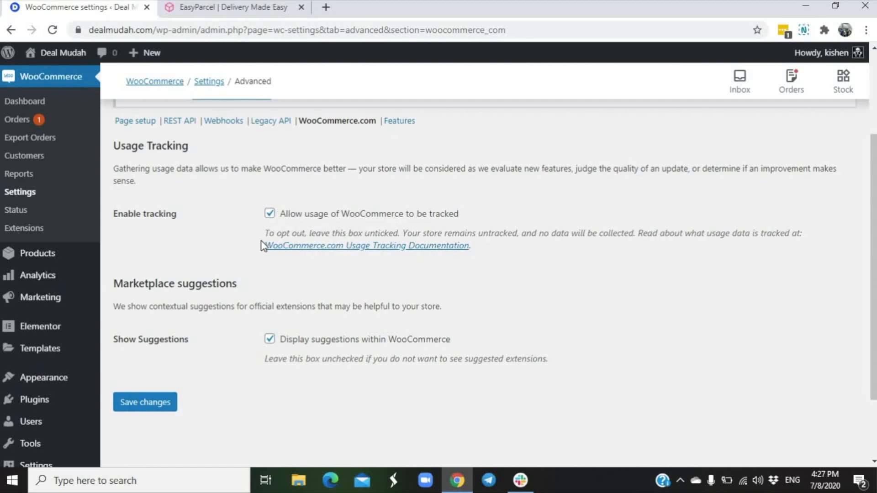
{"action": "left_click", "coordinate": [172, 402]}
Switch back to EasyParcel and run the order import again for the first Deal Mudah store
{"action": "left_click", "coordinate": [231, 7]}
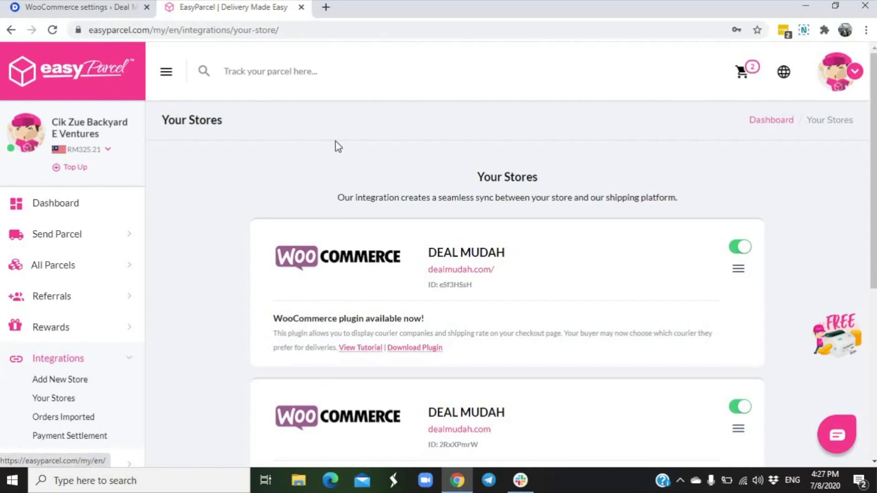
{"action": "left_click", "coordinate": [740, 275]}
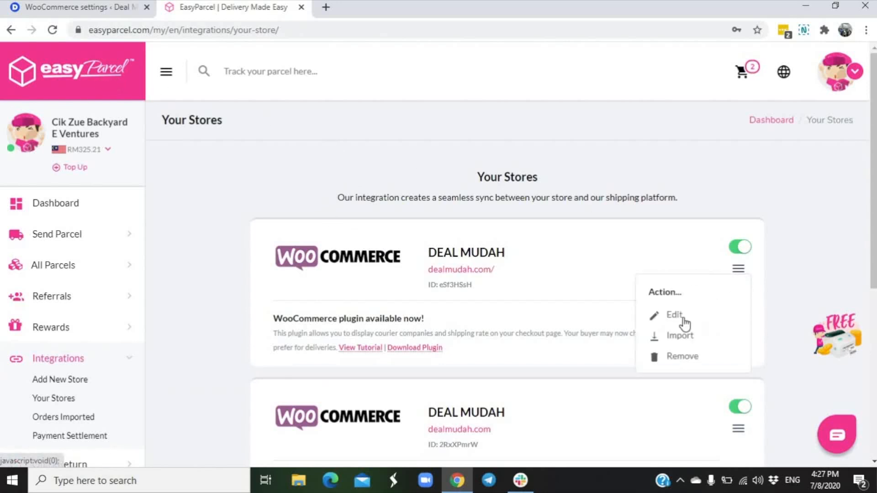
{"action": "left_click", "coordinate": [677, 337]}
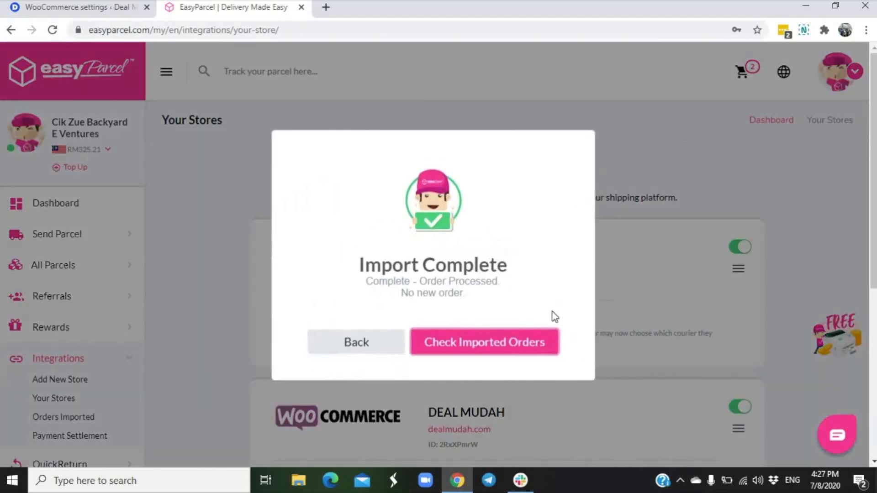